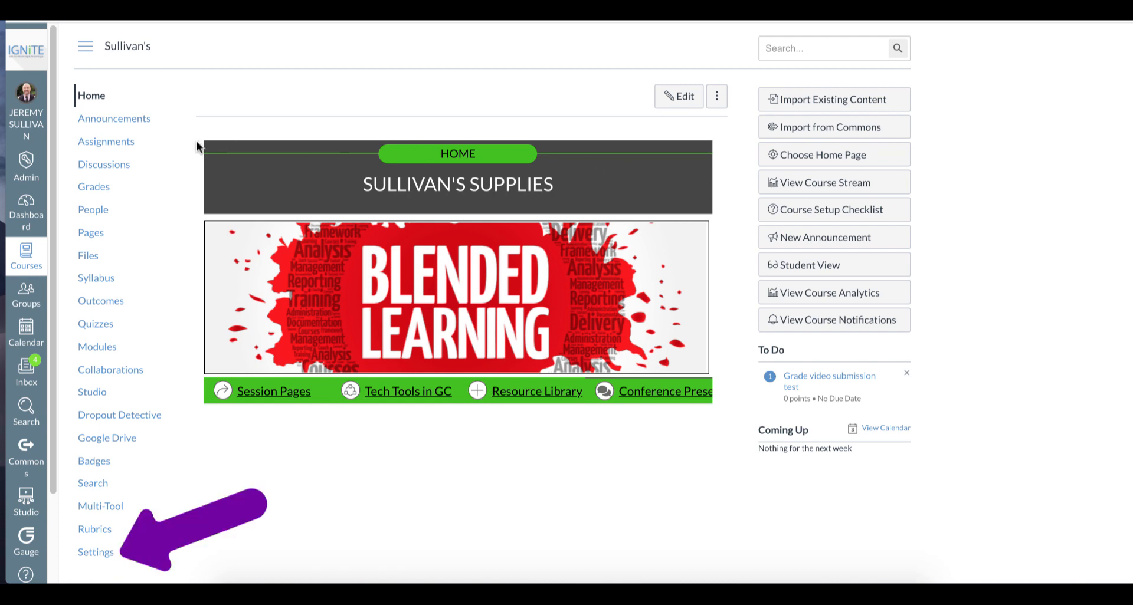
Add a new section named A-K in the course settings
left_click(105, 554)
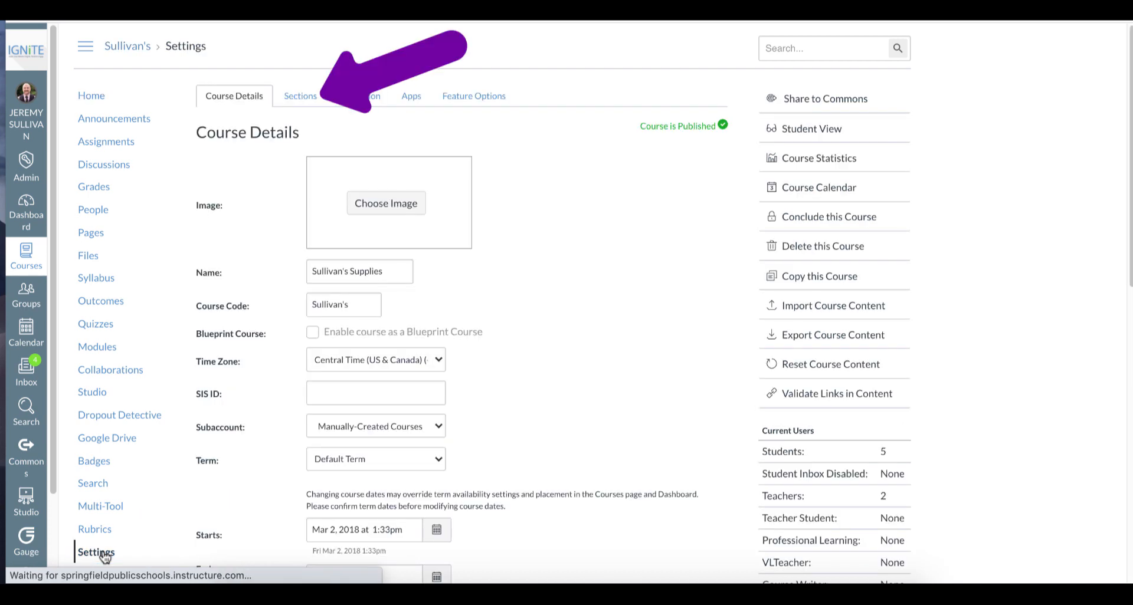
left_click(307, 98)
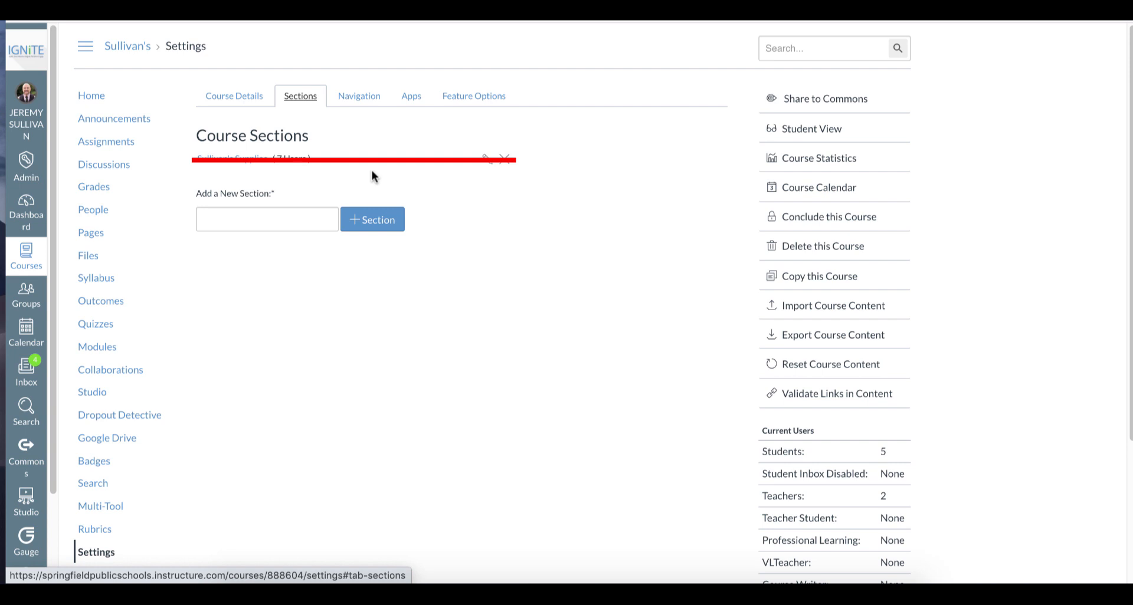
left_click(262, 219)
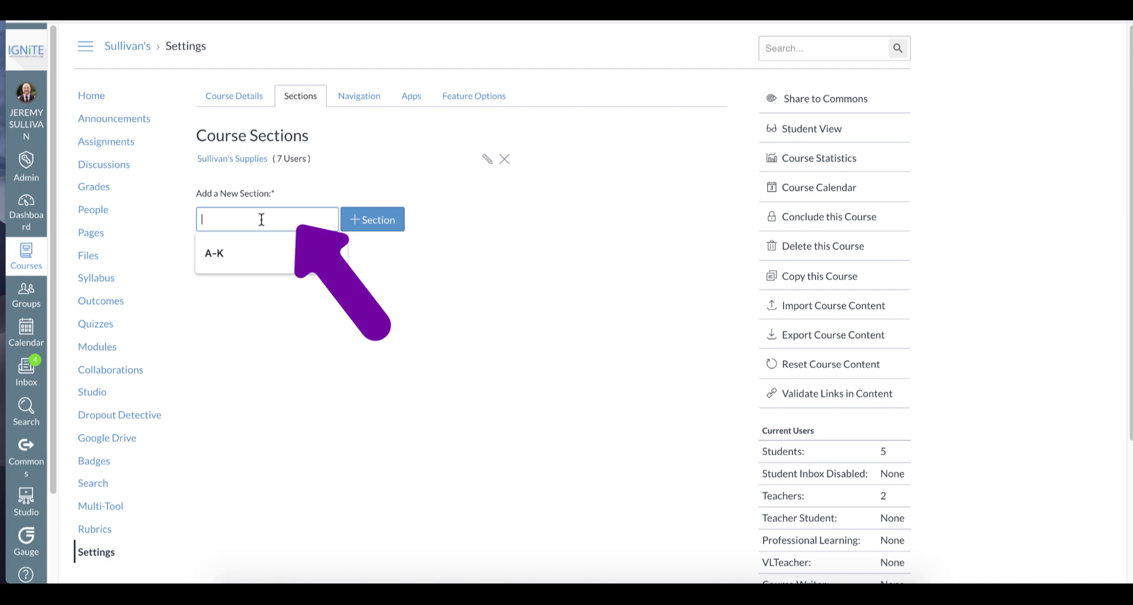
type("A-K")
left_click(360, 221)
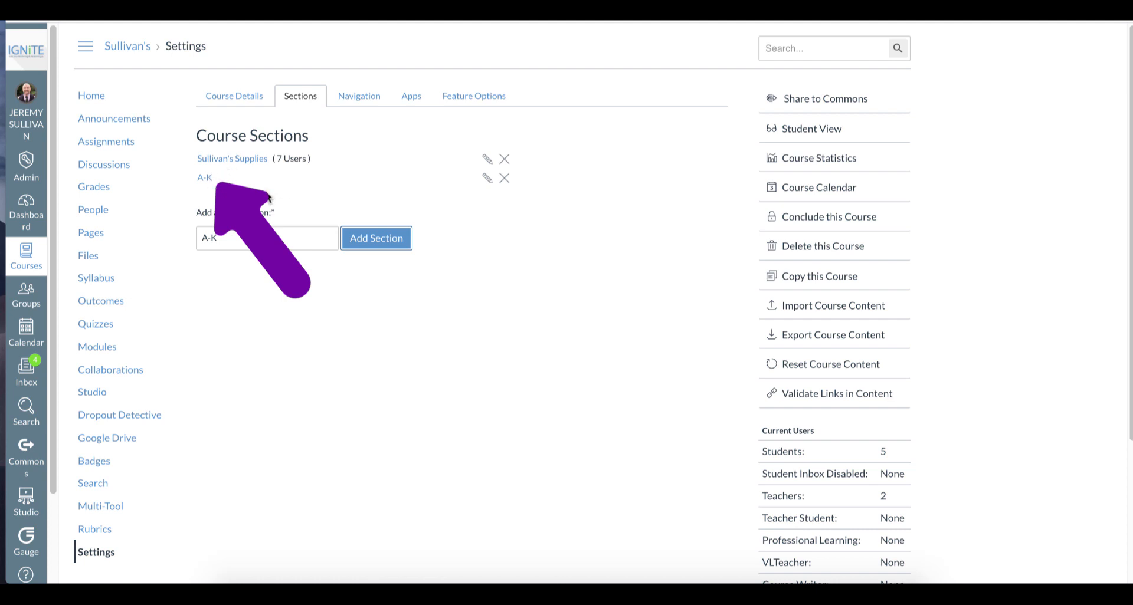
Add another course section named L-Z
left_click_drag(236, 238, 189, 239)
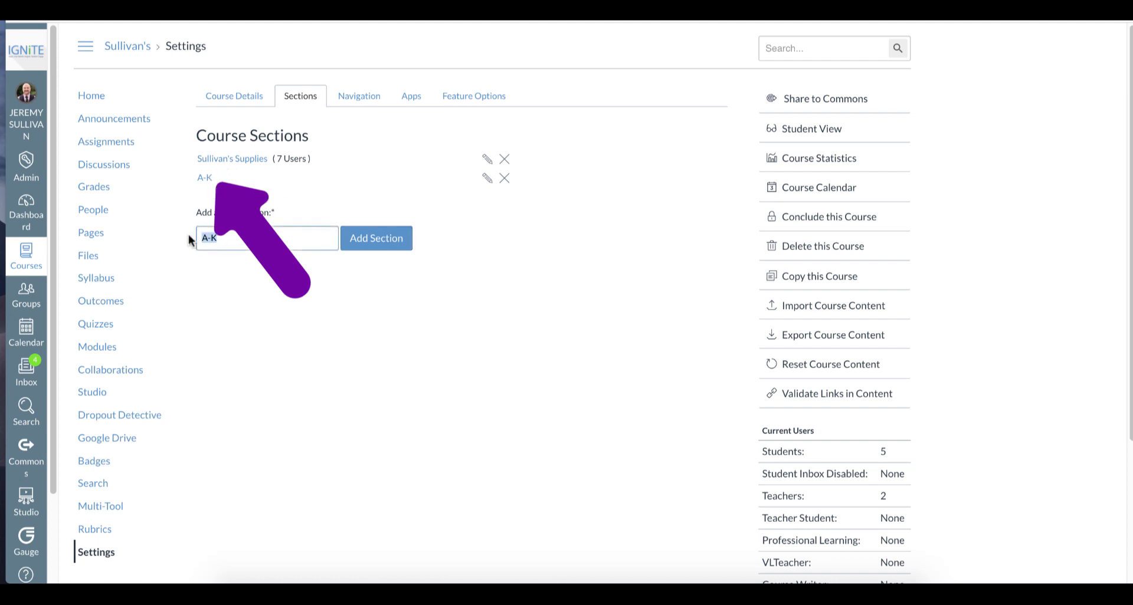
type("L-Z")
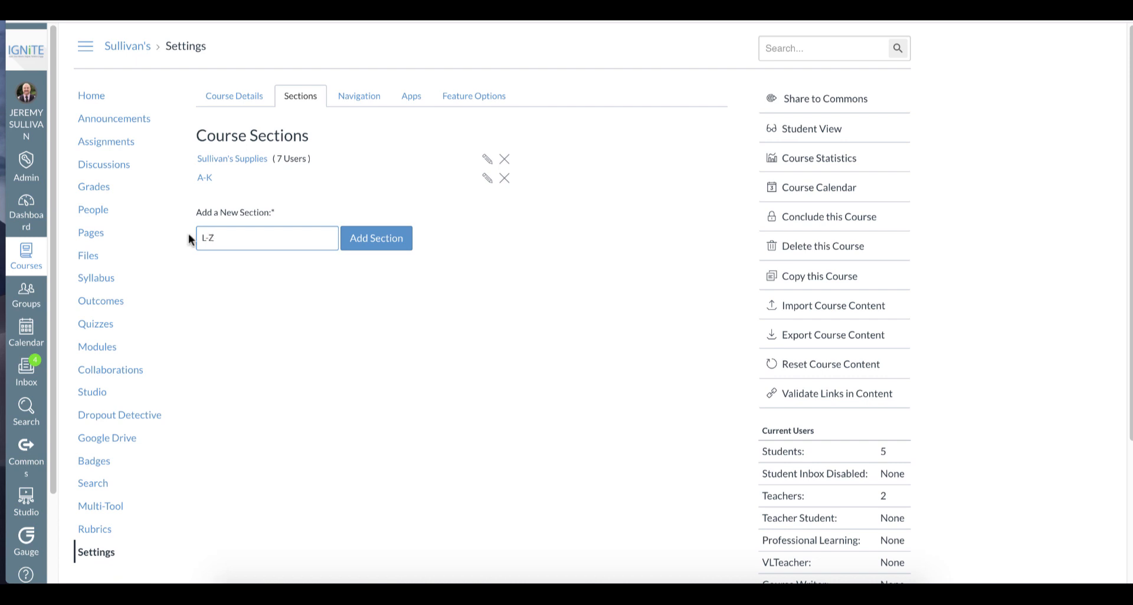
left_click(398, 244)
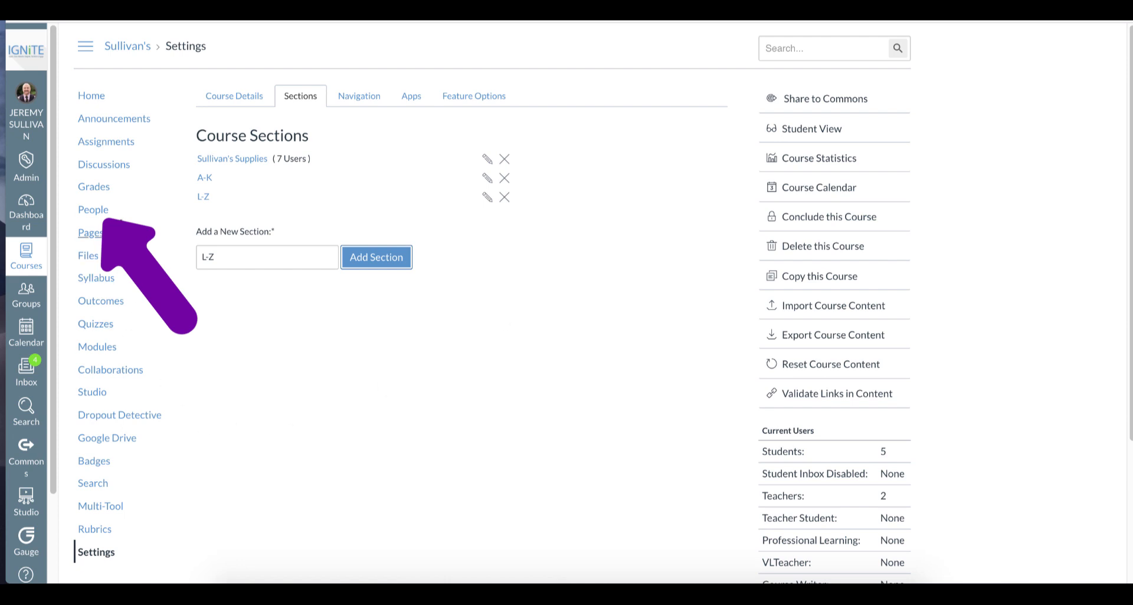
In the course's People list, enroll the second listed student in section A-K, keeping the original section enrollment
left_click(108, 212)
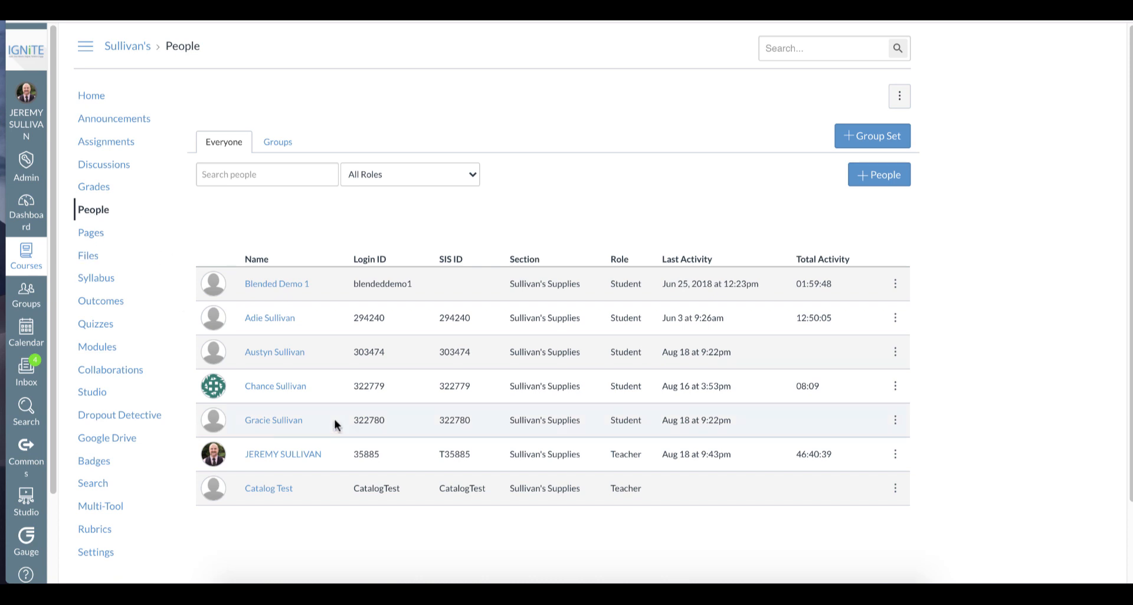
left_click(896, 318)
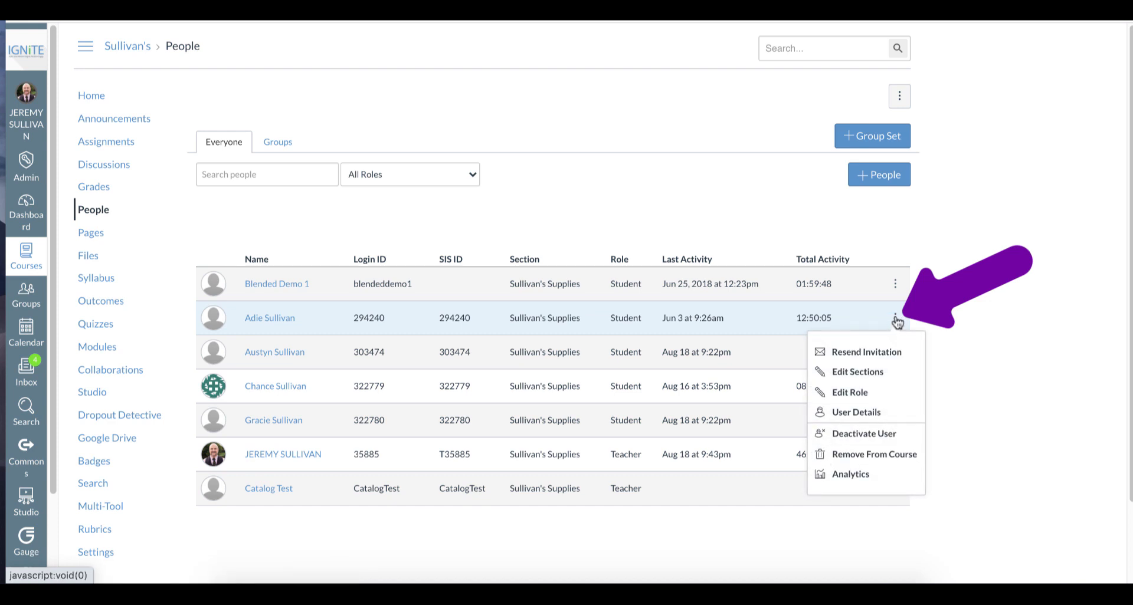
left_click(874, 374)
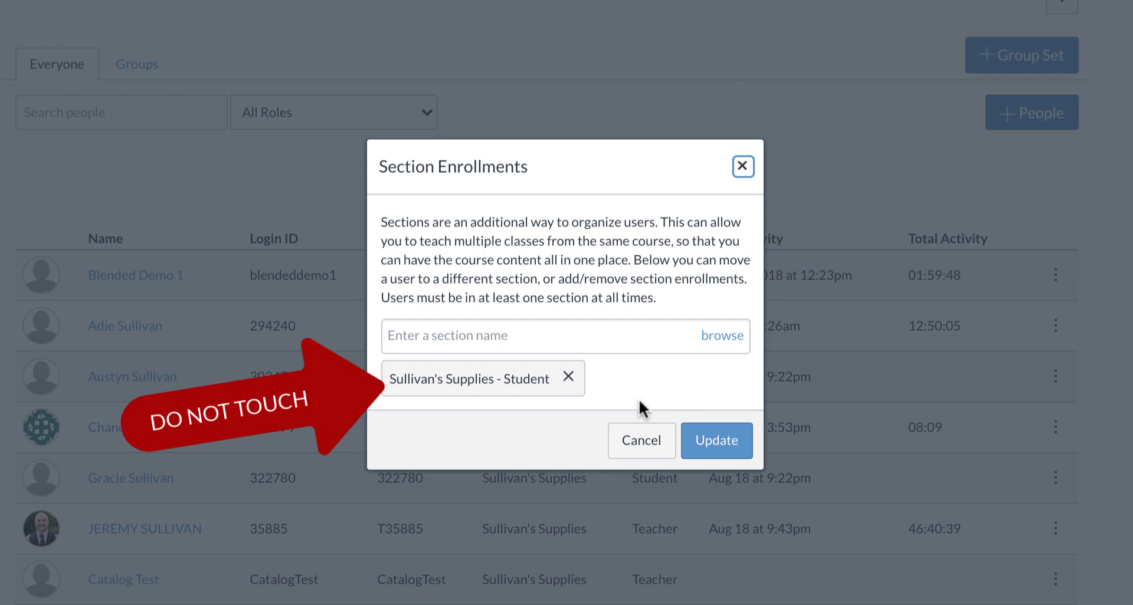
left_click(530, 339)
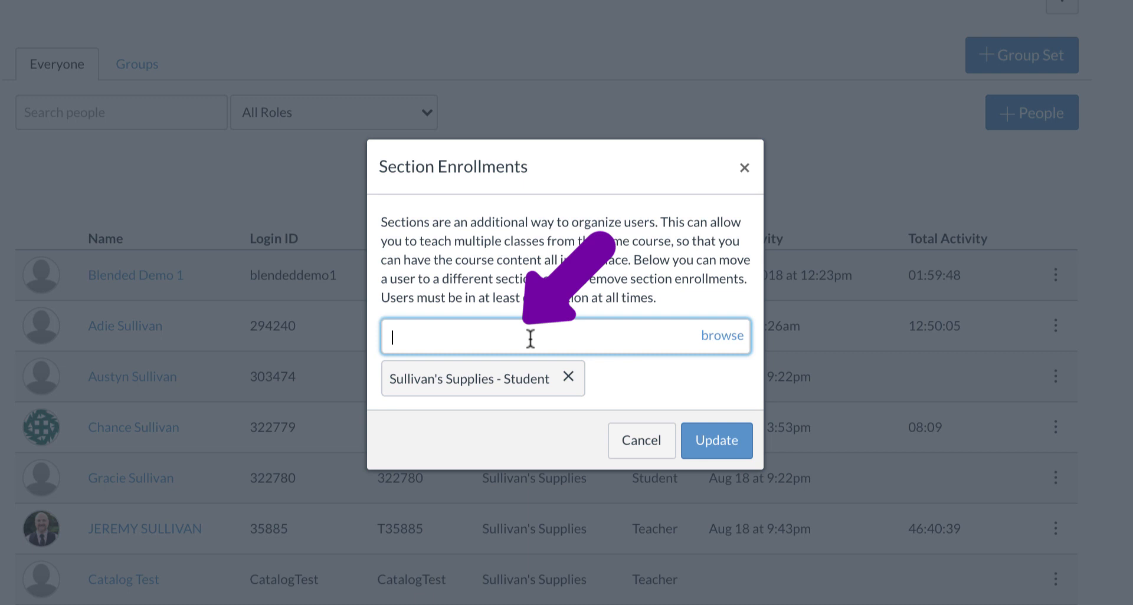
type("A")
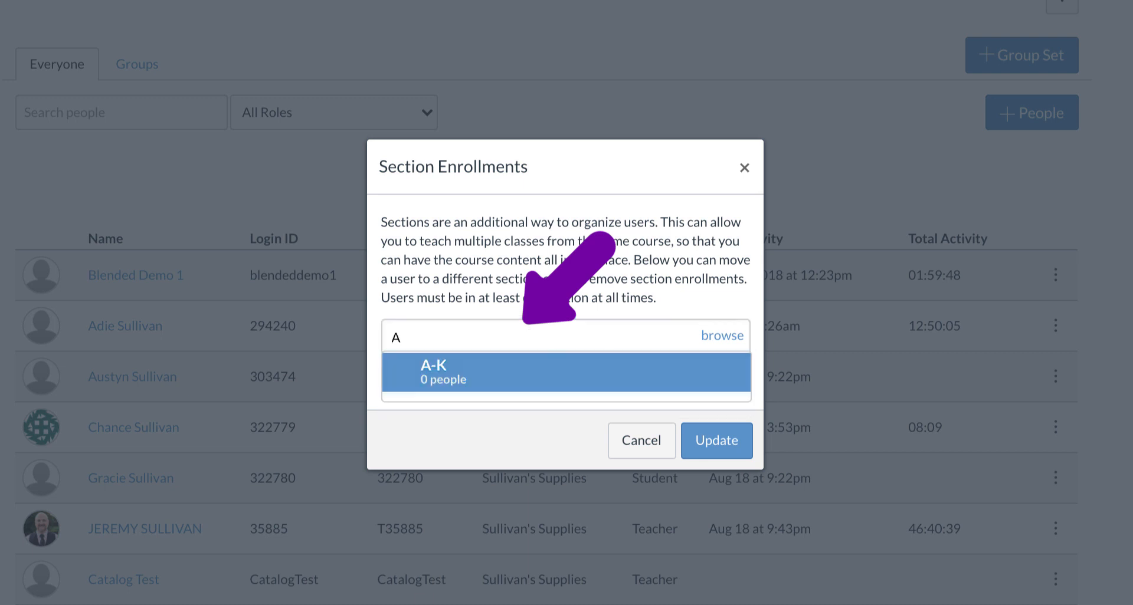
left_click(435, 381)
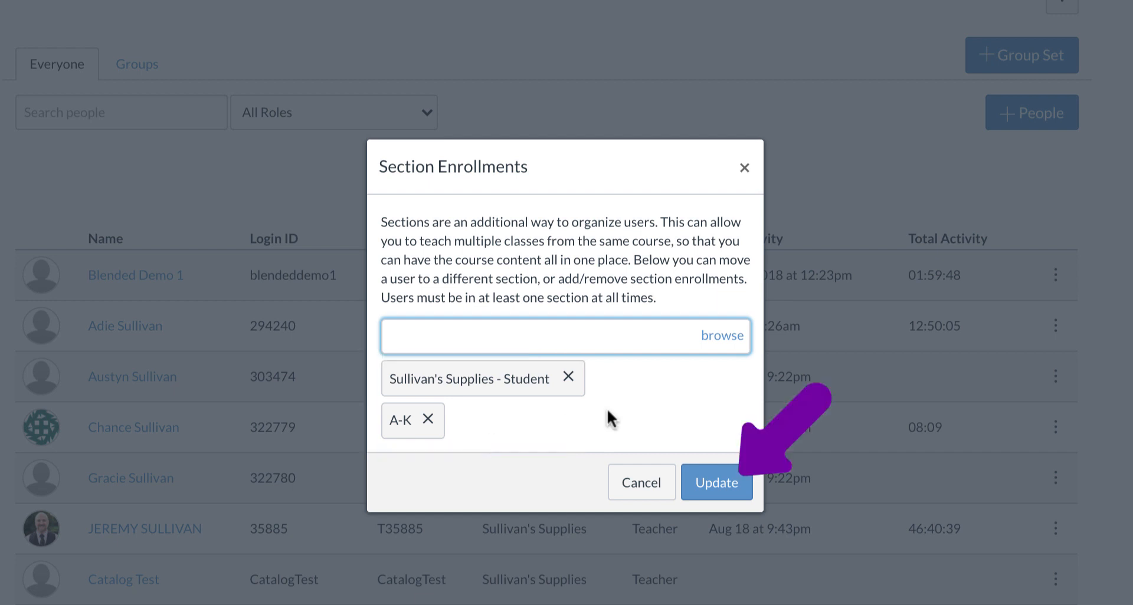
left_click(704, 482)
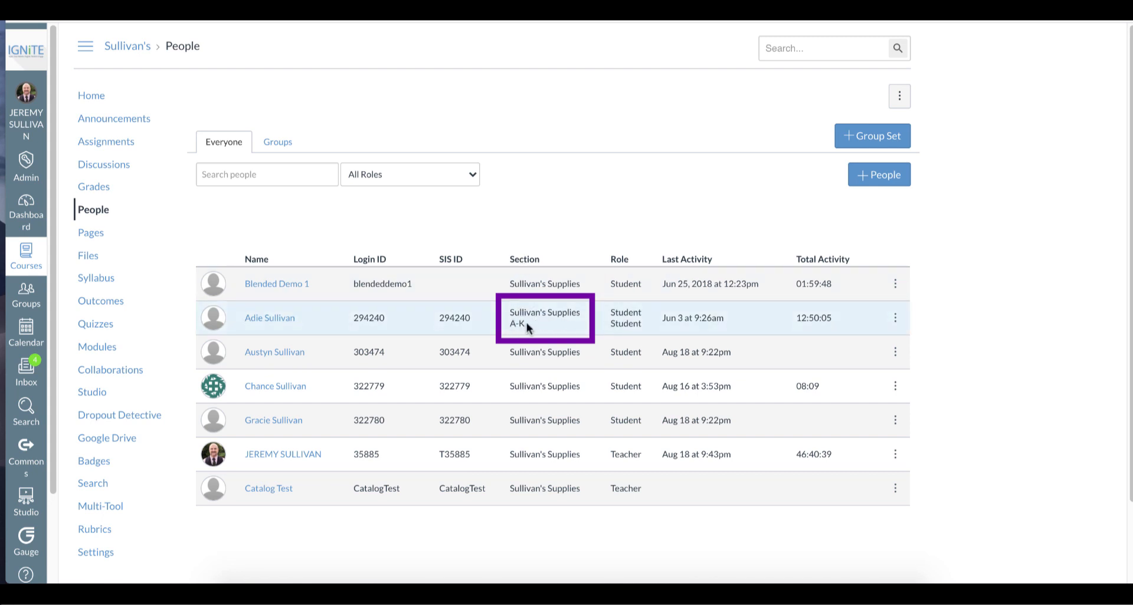
Add section A-K to the third listed student's section enrollments, keeping the original section
left_click(895, 353)
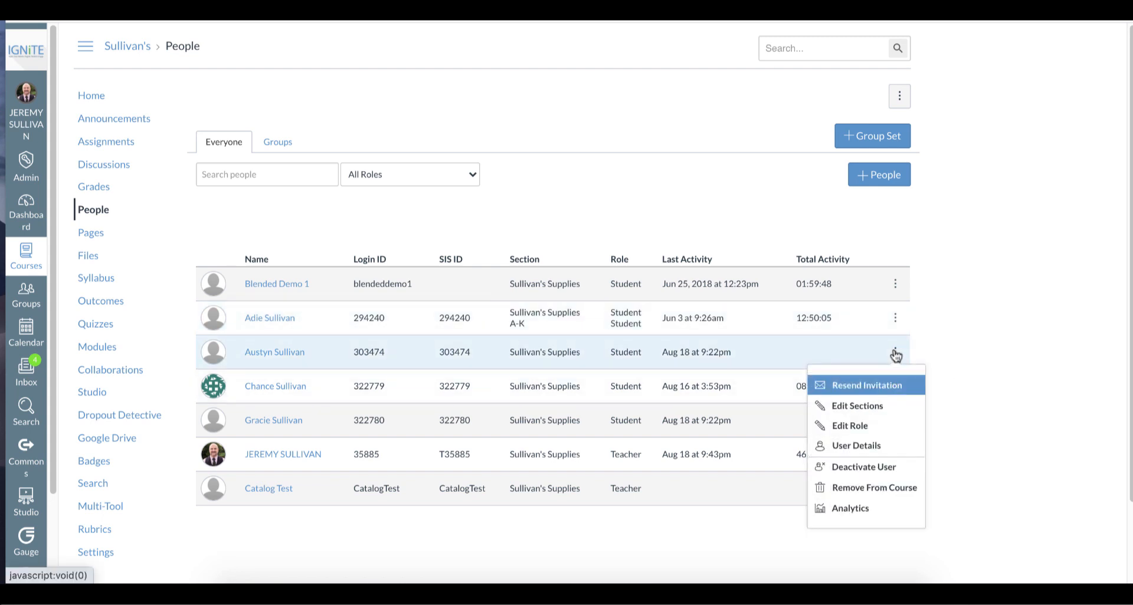
left_click(872, 405)
left_click(574, 328)
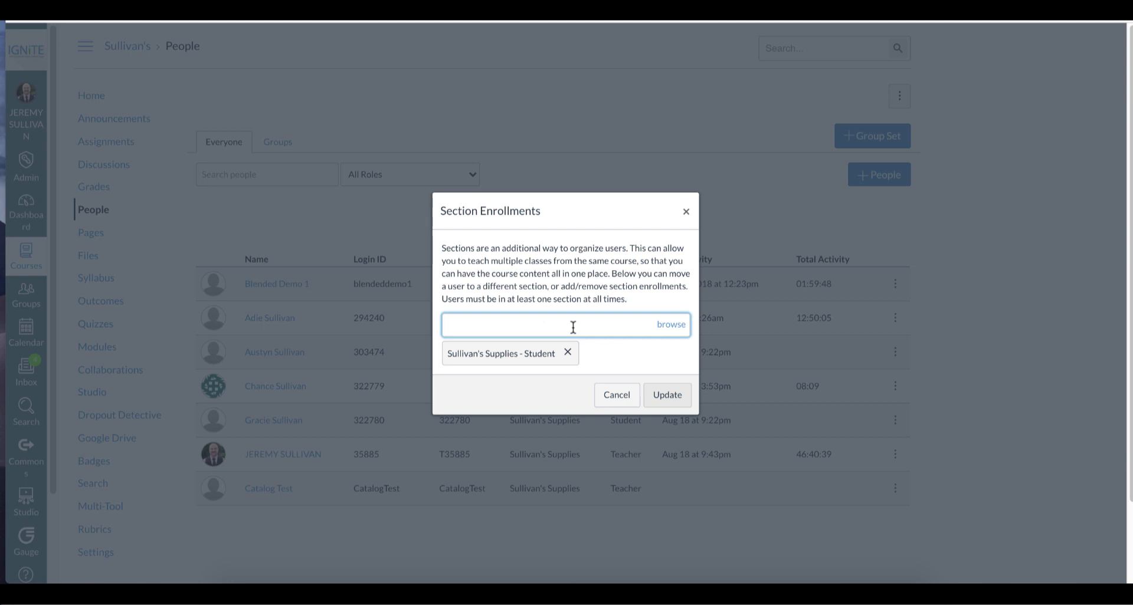
type("a")
left_click(561, 348)
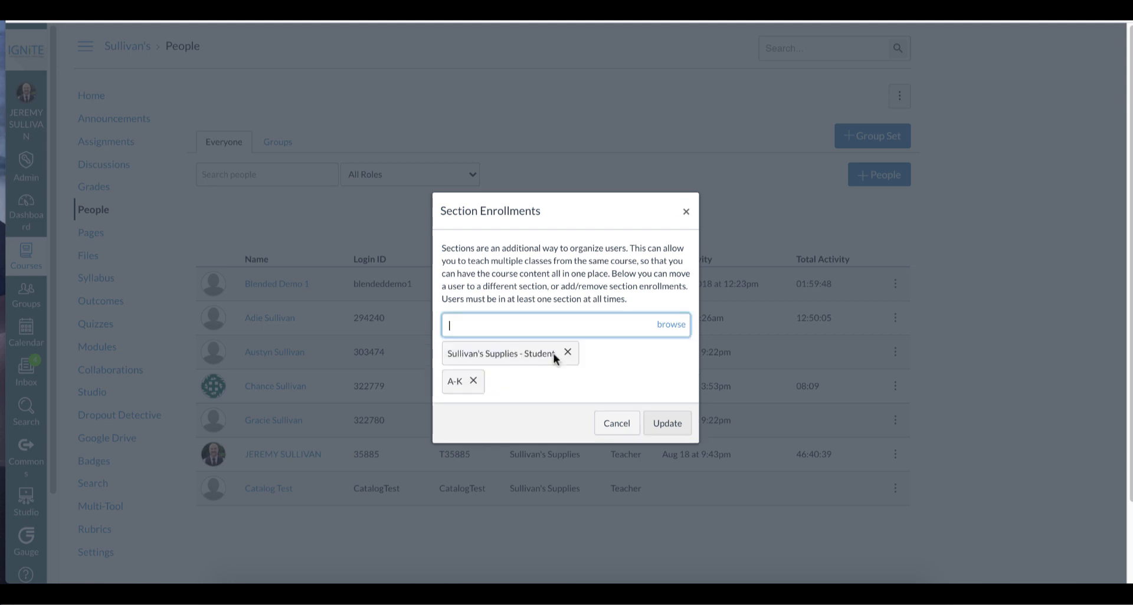
left_click(665, 424)
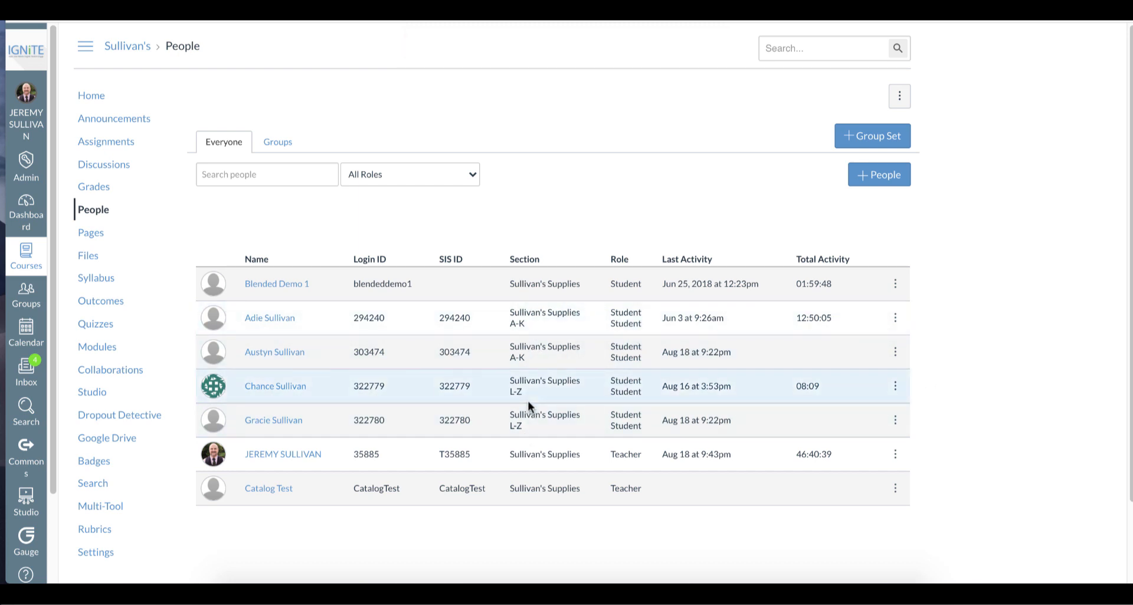
Open the assignment "Assigning to Hybrid Learning Groups" for editing and go to its Assign settings
left_click(100, 145)
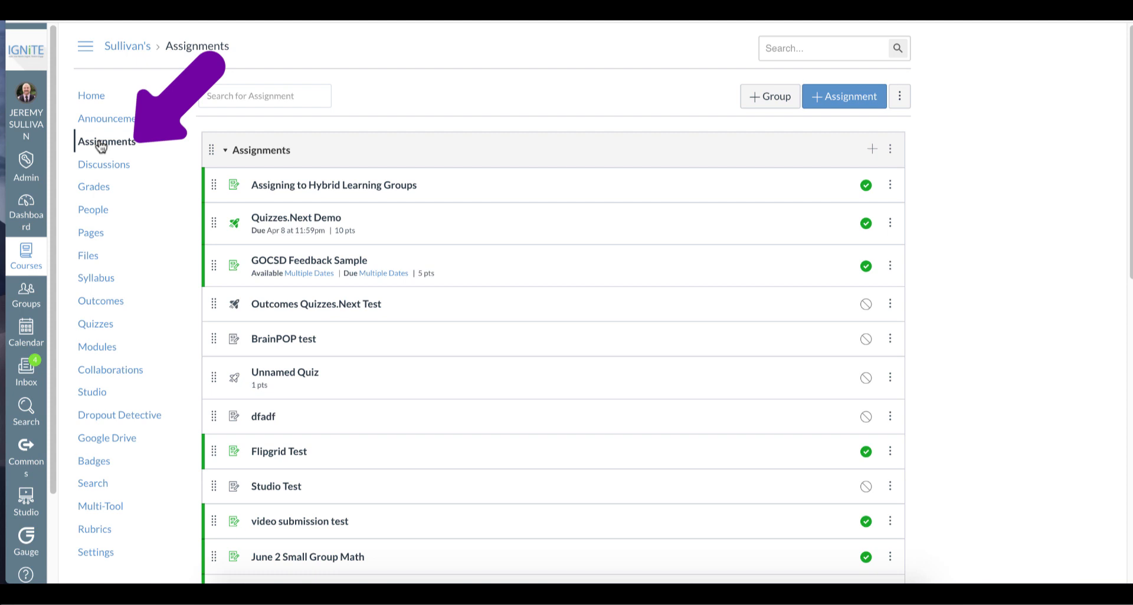
left_click(385, 187)
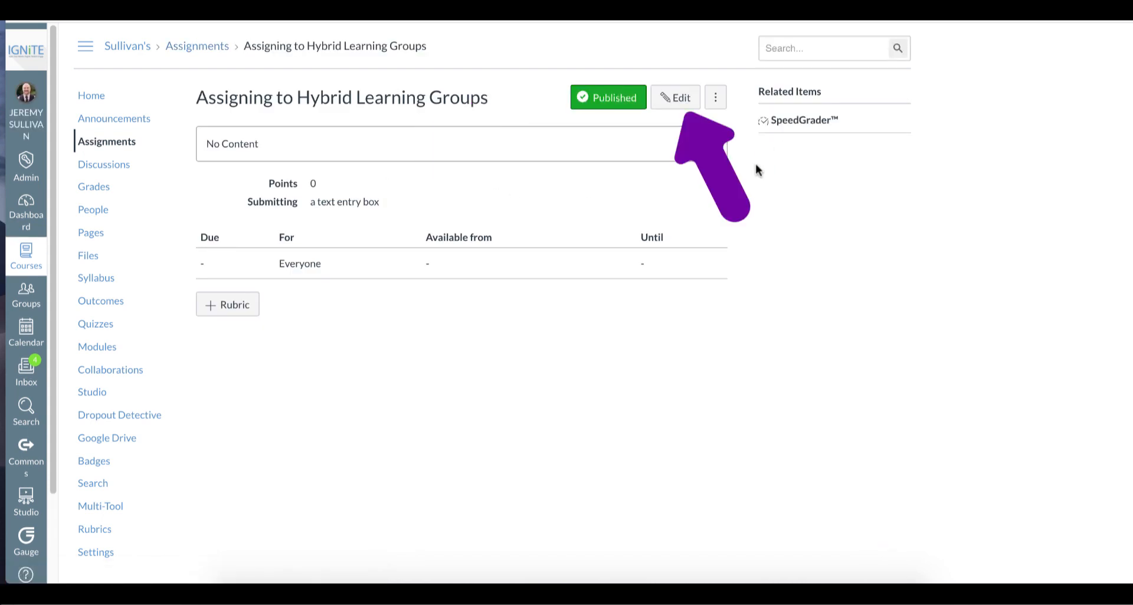
left_click(675, 100)
scroll(749, 204, "down", 1)
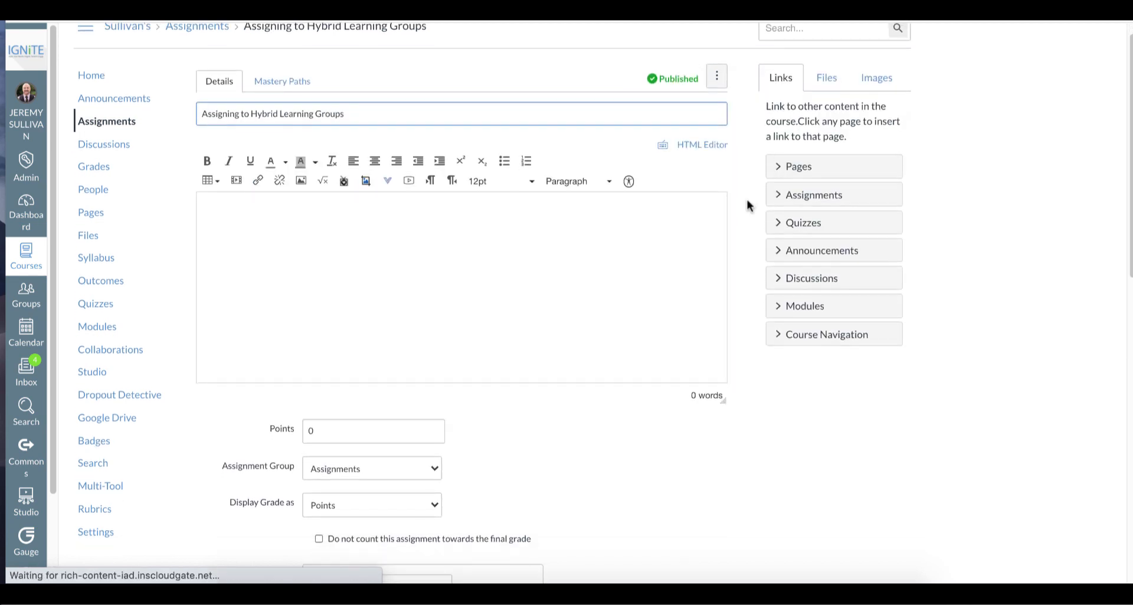
scroll(748, 244, "down", 12)
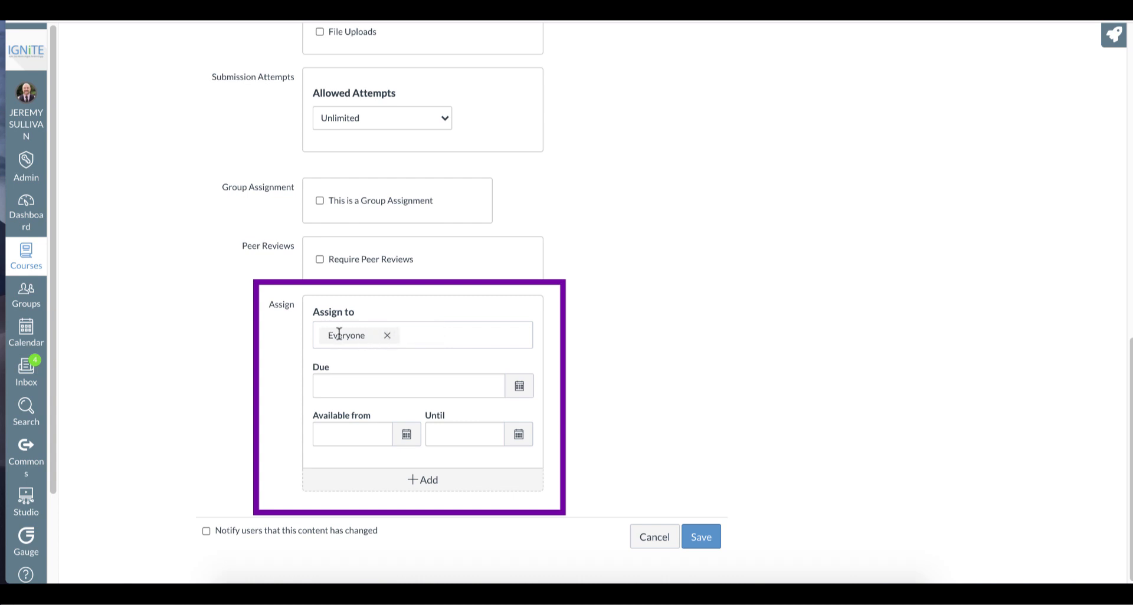
Assign the assignment to section A-K instead of Everyone, with a due date of Aug 20 11:59pm
left_click(388, 335)
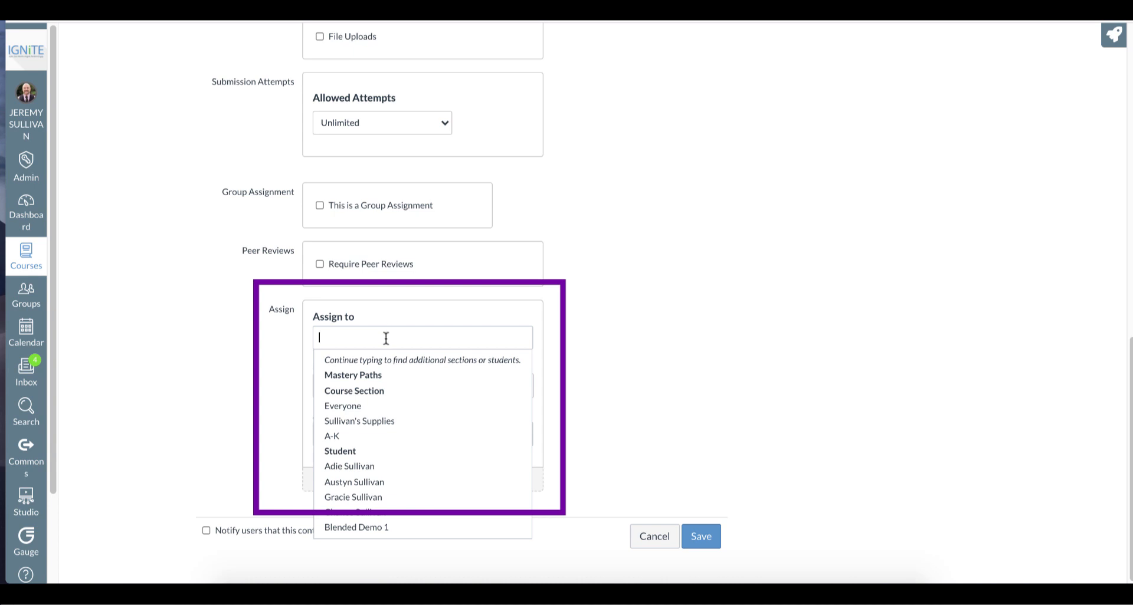
left_click(342, 437)
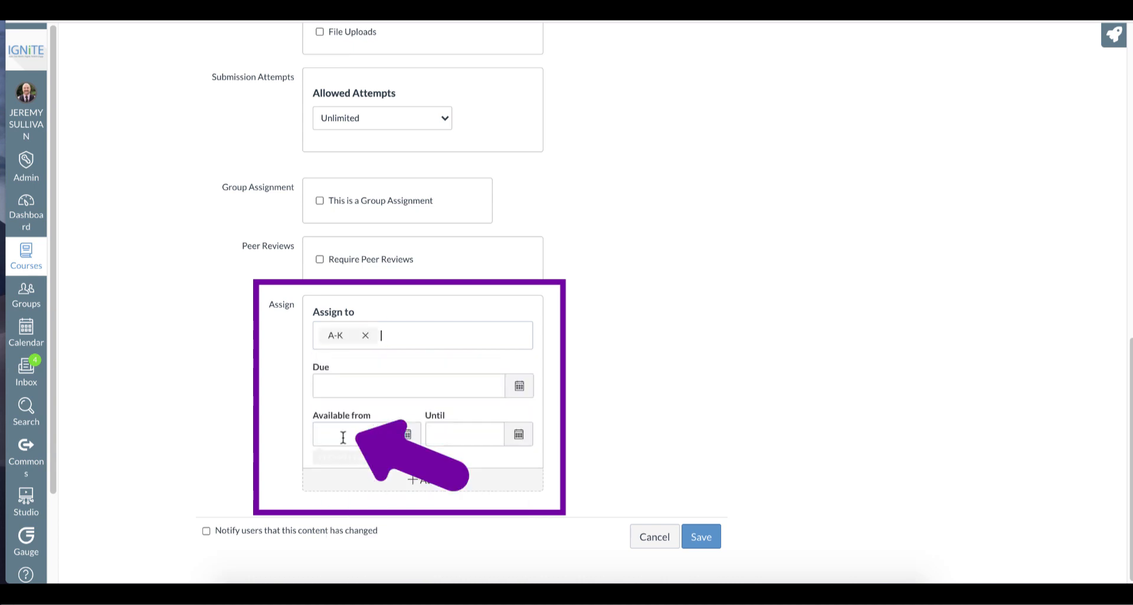
left_click(608, 366)
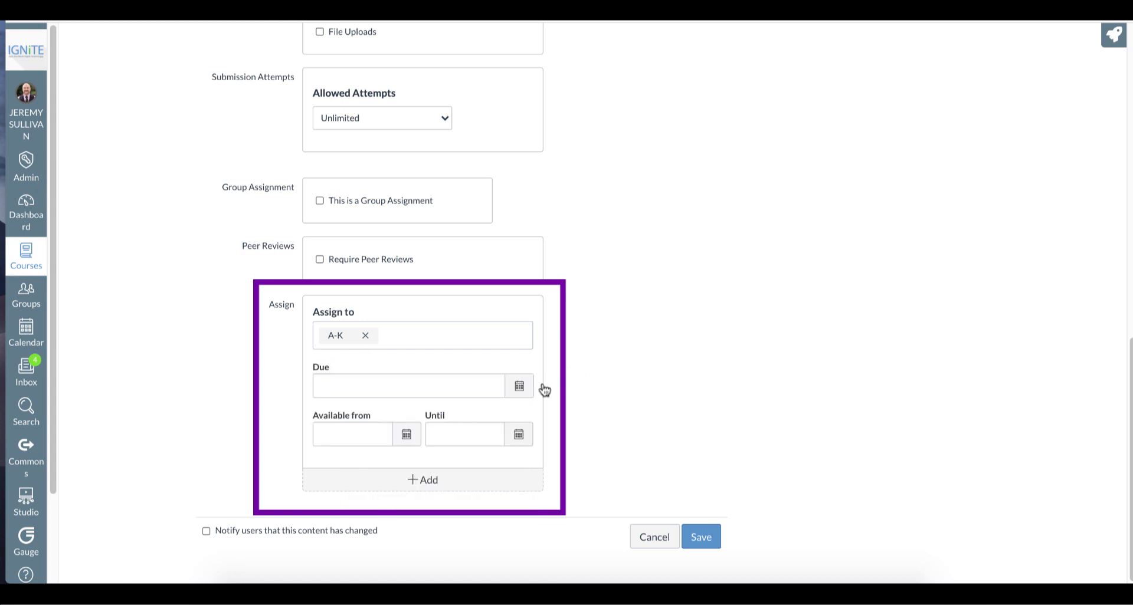
left_click(520, 387)
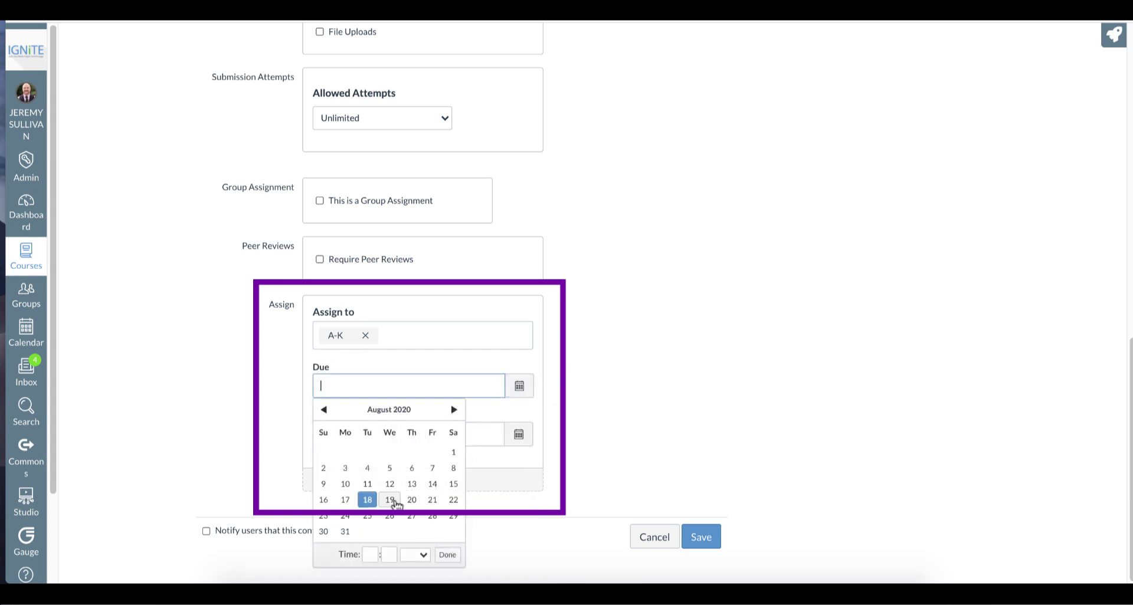
left_click(412, 500)
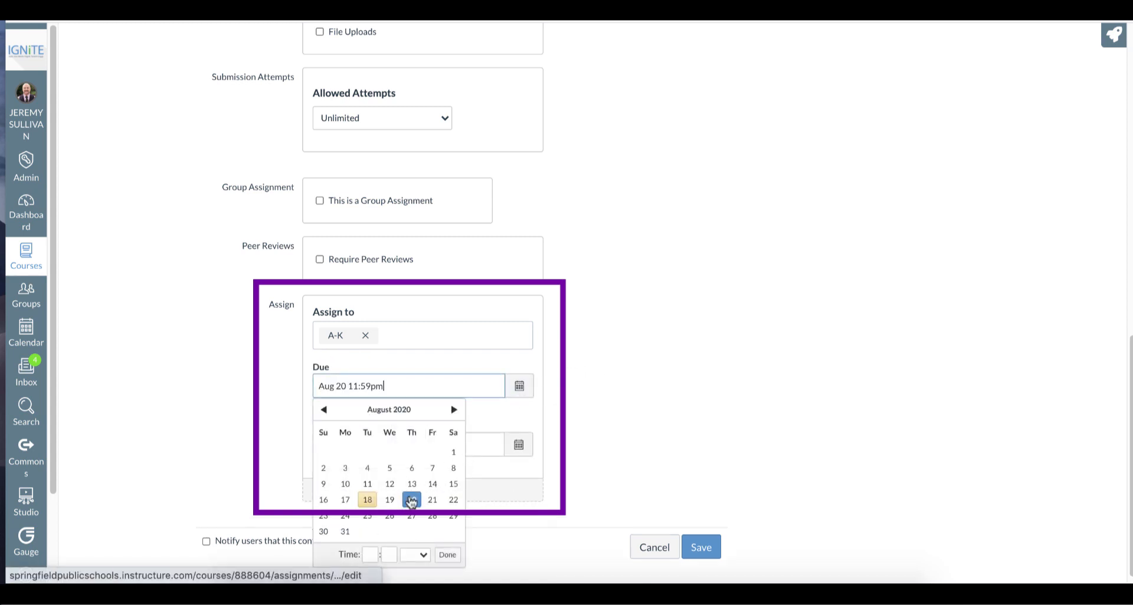
left_click(574, 415)
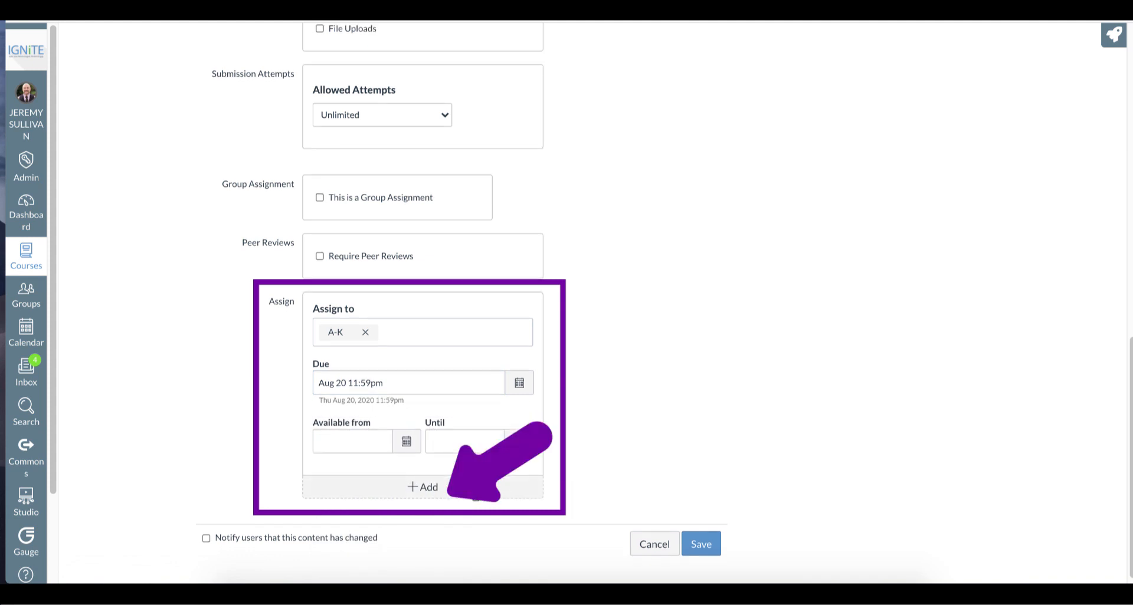
Add a second set of assignment dates and assign it to section L-Z
left_click(421, 492)
scroll(603, 476, "down", 1)
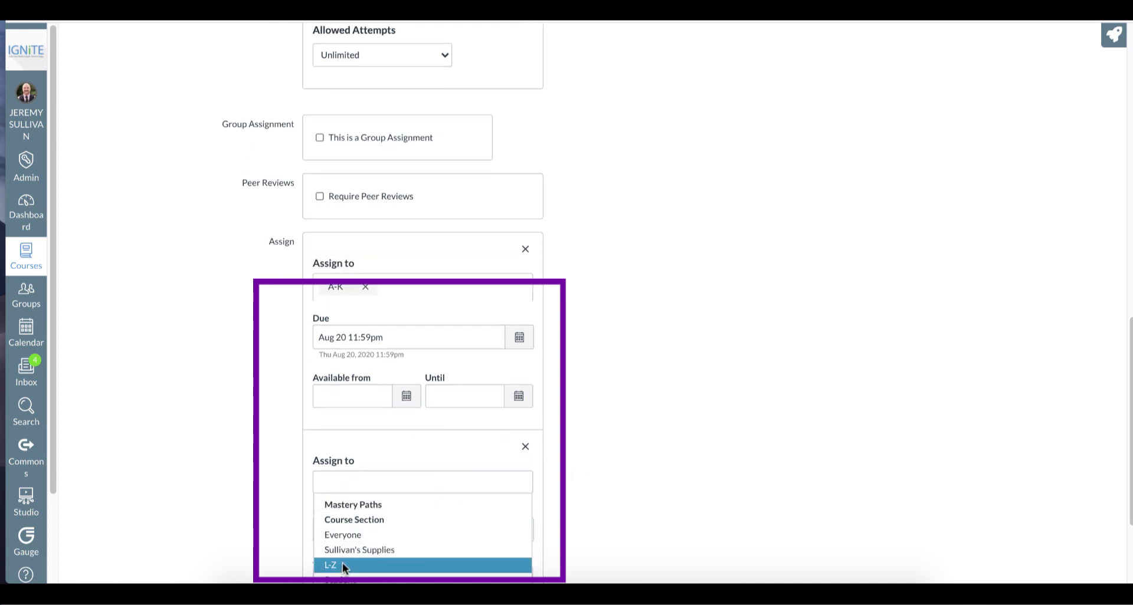
scroll(766, 468, "down", 3)
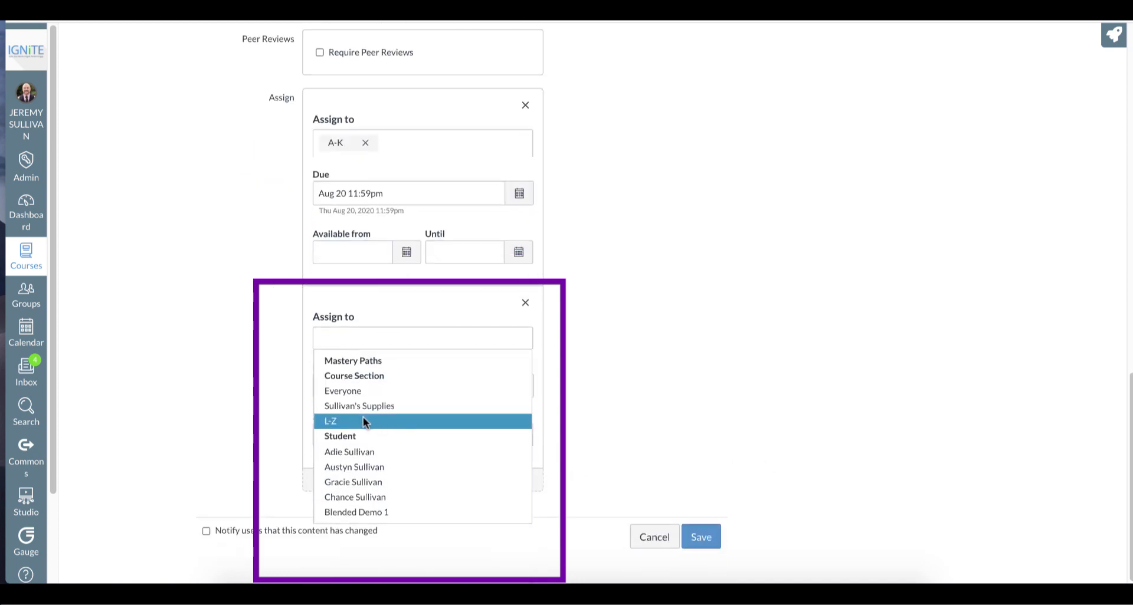
left_click(363, 420)
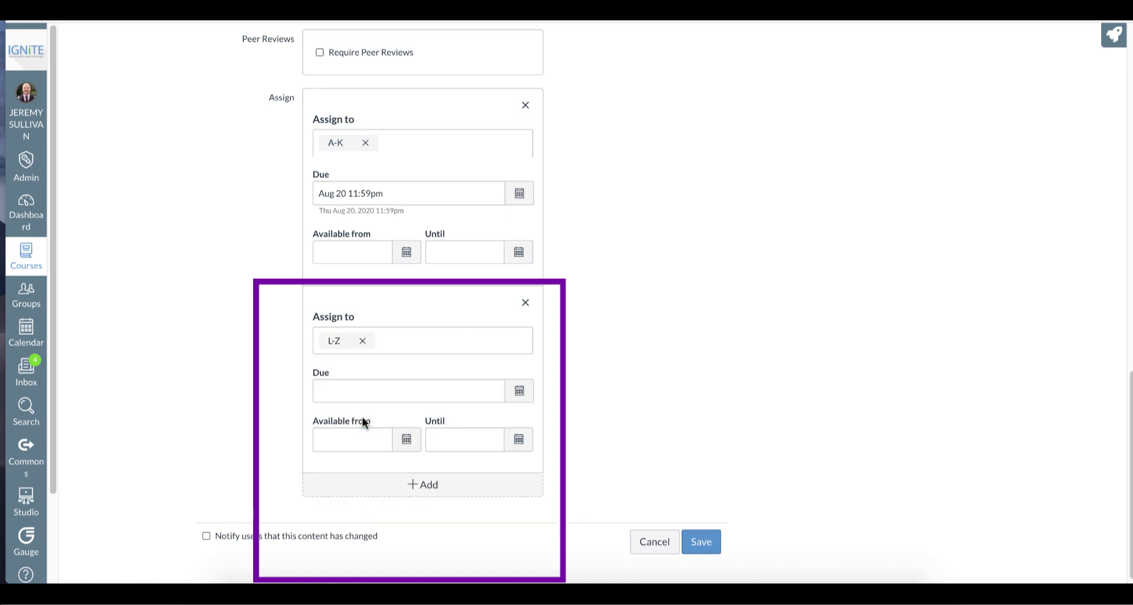
left_click(661, 388)
Set section L-Z's due date to Aug 25 11:59pm and save the assignment without including the main course section
left_click(519, 391)
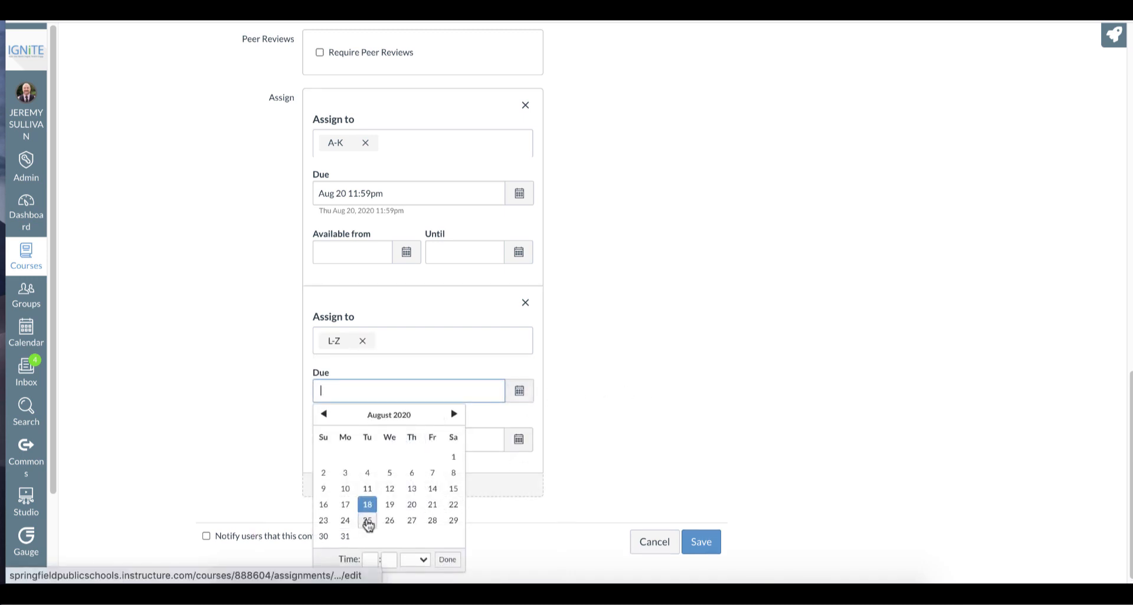
left_click(368, 522)
left_click(689, 452)
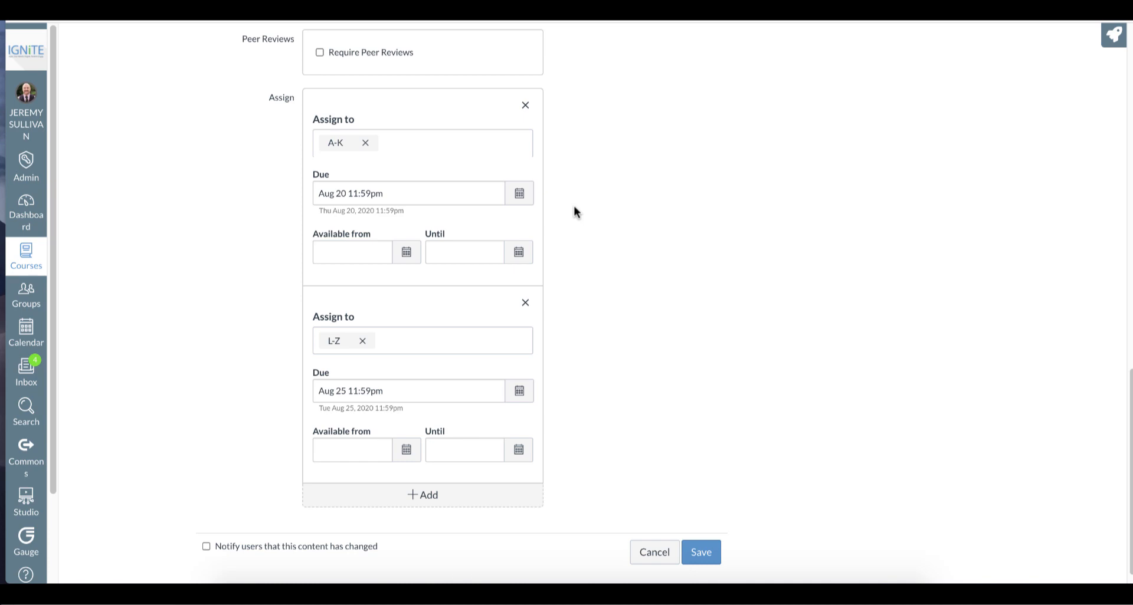
left_click(700, 553)
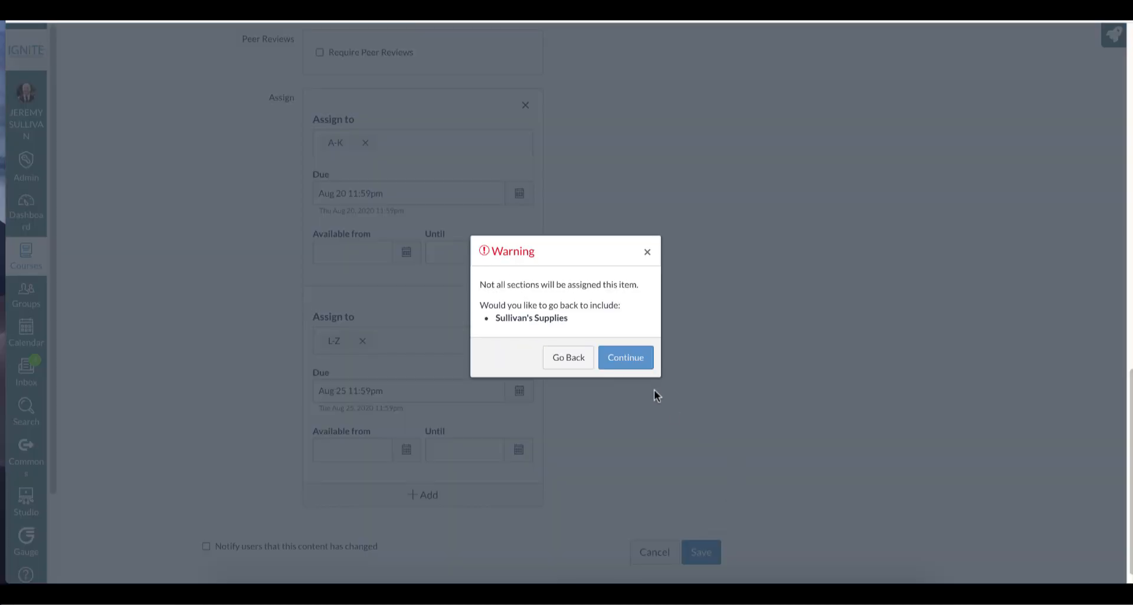
left_click(624, 357)
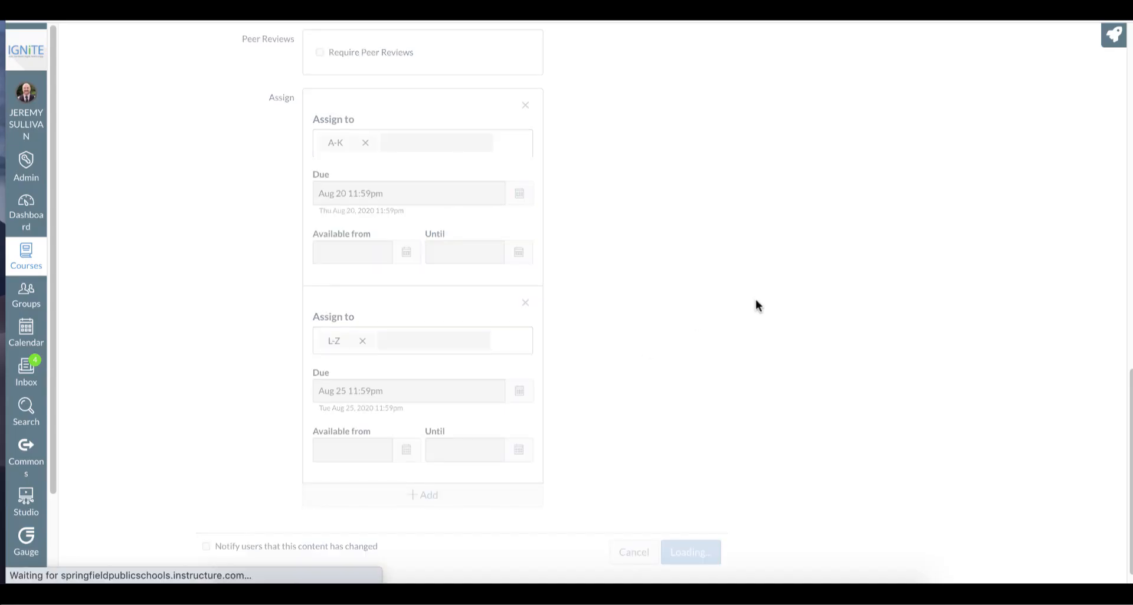